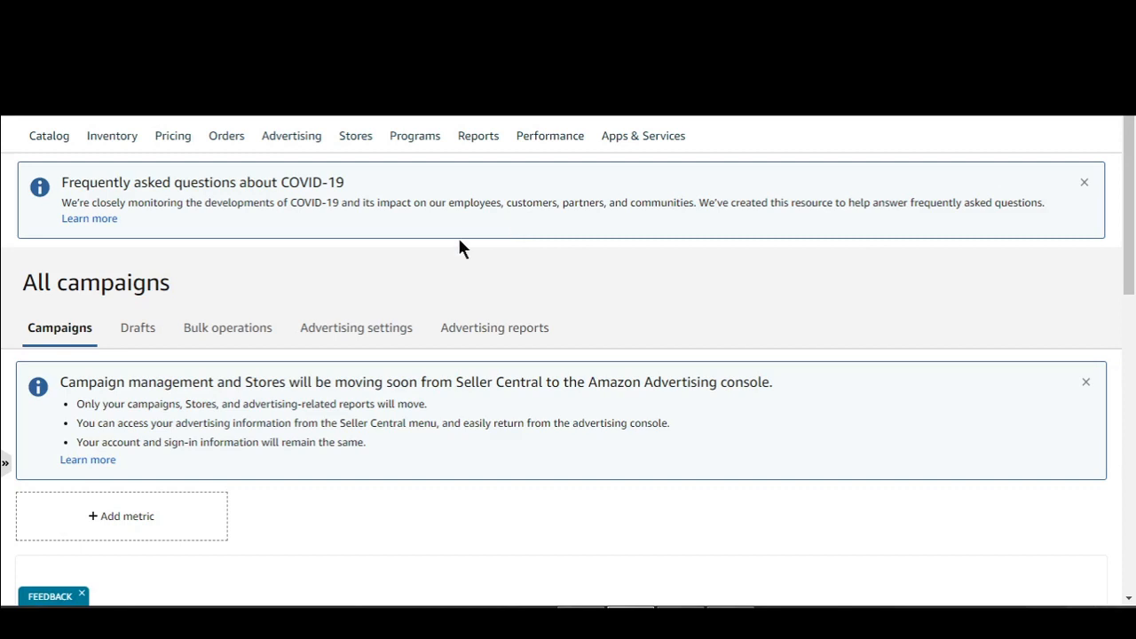
- Start creating a new campaign from the campaign manager and choose Sponsored Products as its type
{"action": "mouse_move", "coordinate": [292, 145]}
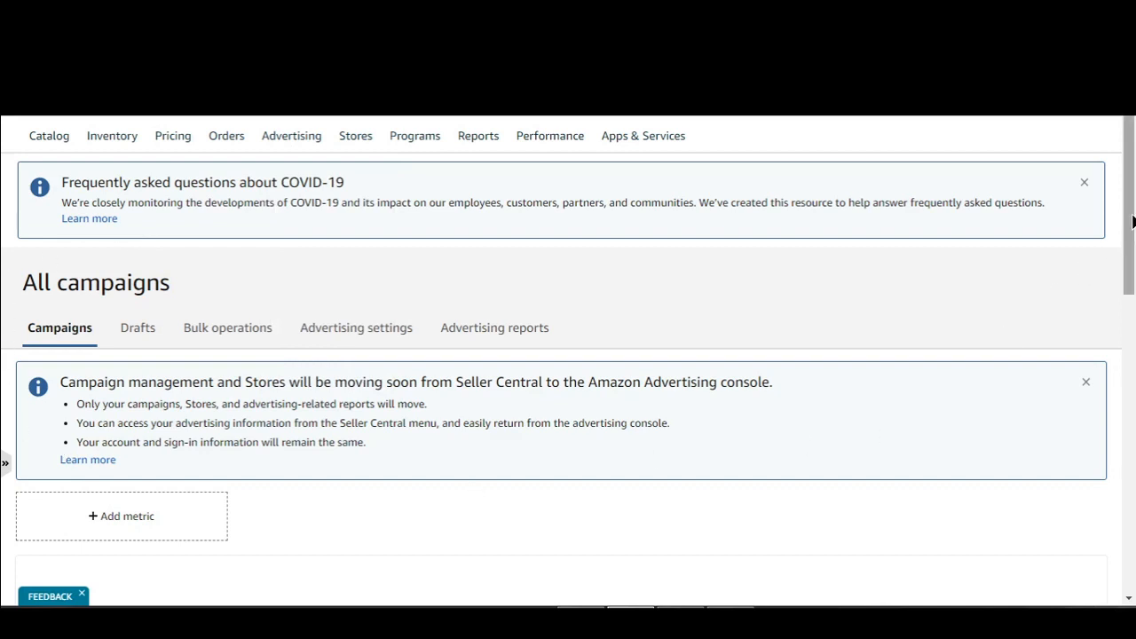
{"action": "scroll", "coordinate": [1132, 221], "scroll_direction": "down", "scroll_amount": 2}
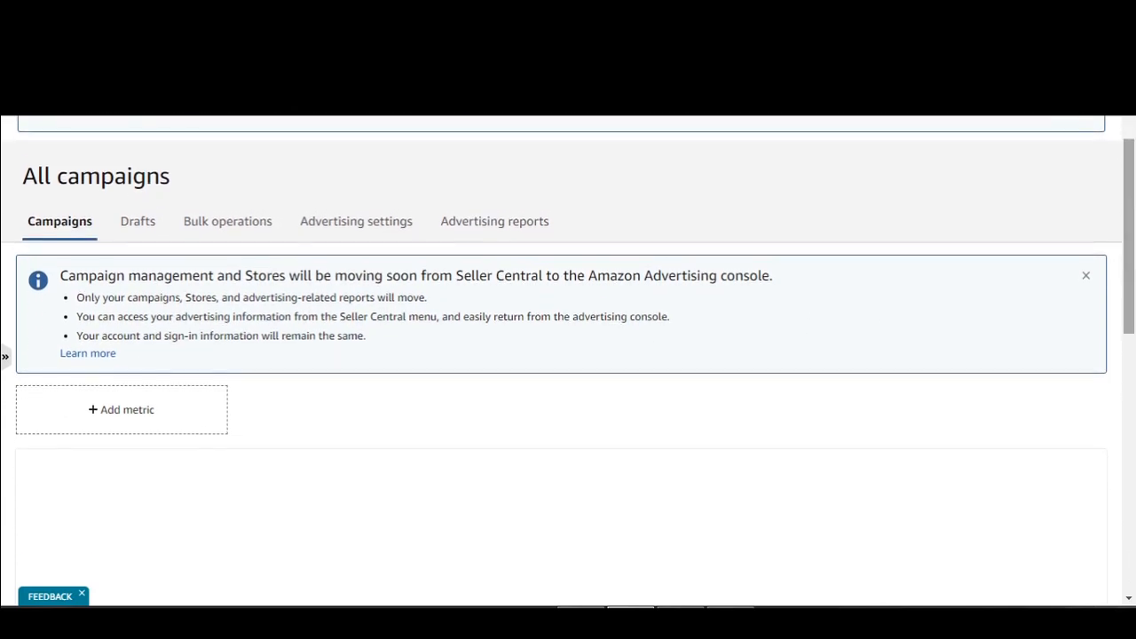
{"action": "scroll", "coordinate": [1132, 221], "scroll_direction": "down", "scroll_amount": 4}
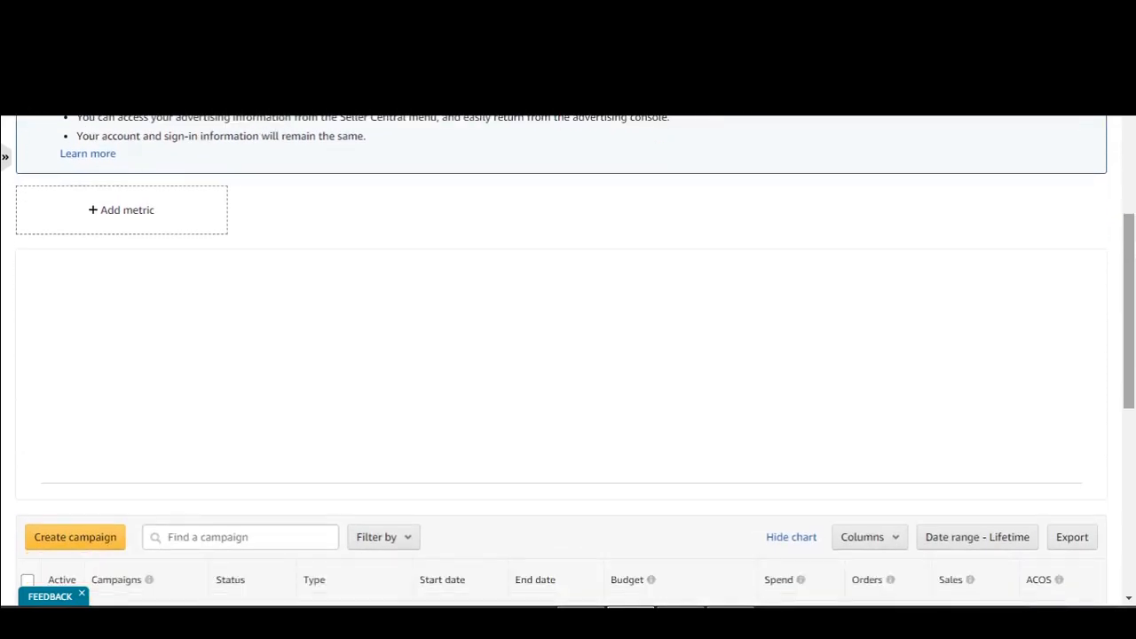
{"action": "left_click", "coordinate": [92, 549]}
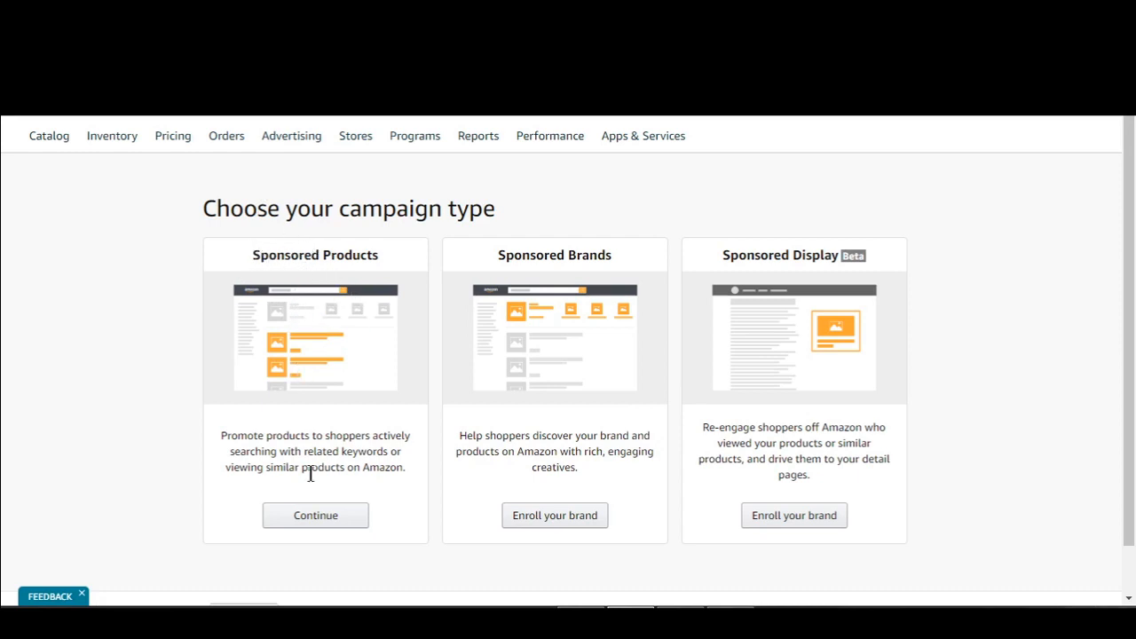
{"action": "left_click", "coordinate": [322, 524]}
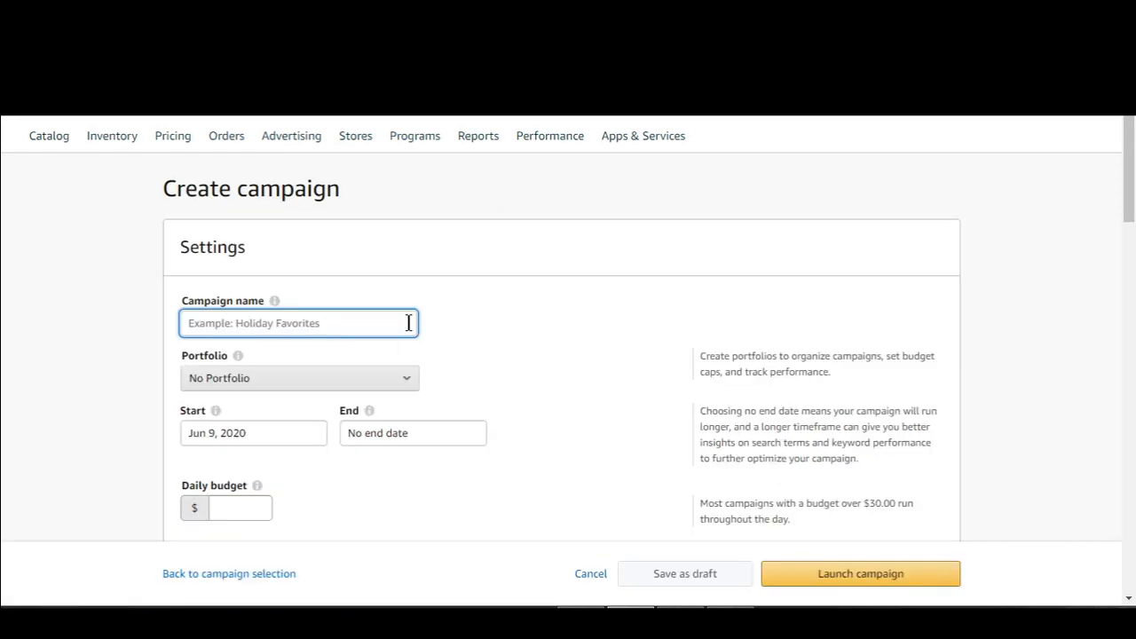
- Name the new campaign "Dog bed"
{"action": "left_click", "coordinate": [408, 323]}
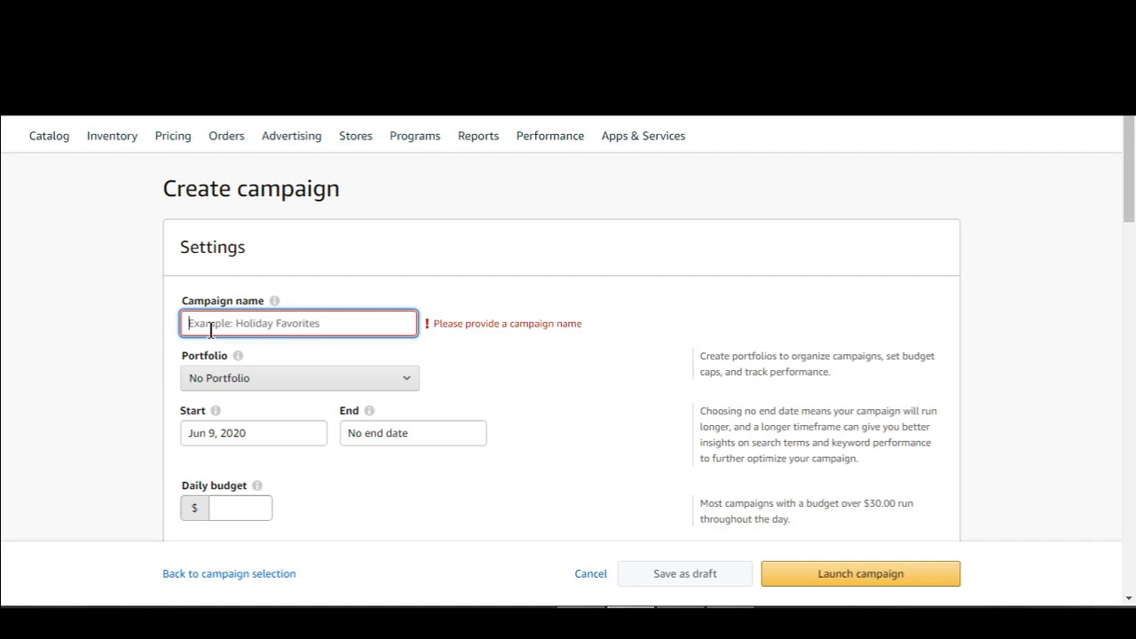
{"action": "type", "text": "Dog bed"}
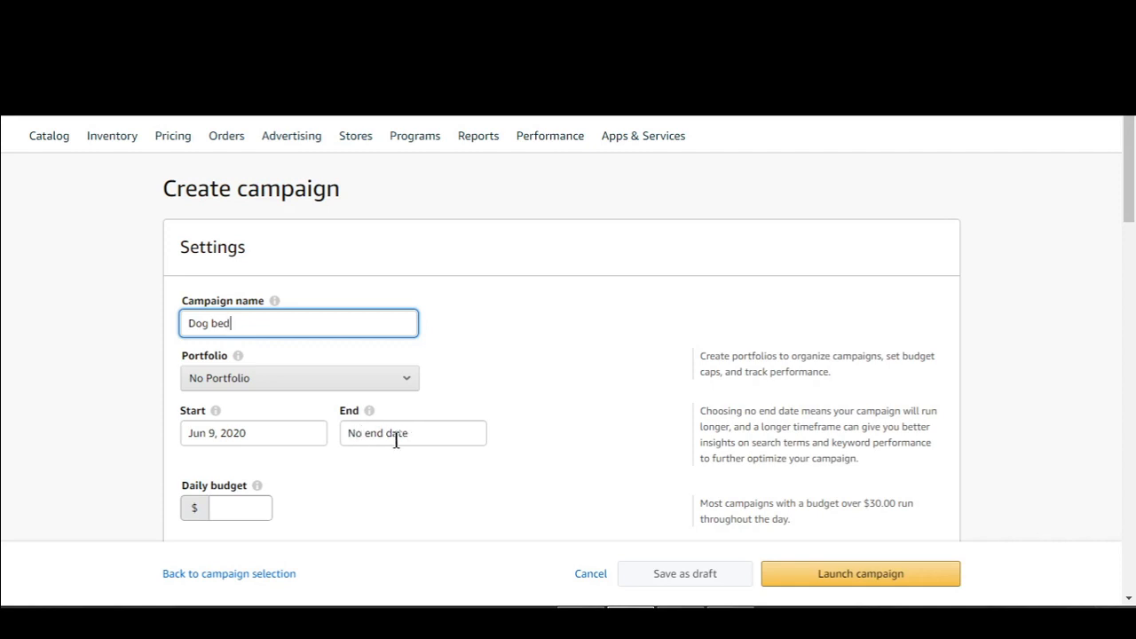
{"action": "left_click", "coordinate": [561, 411]}
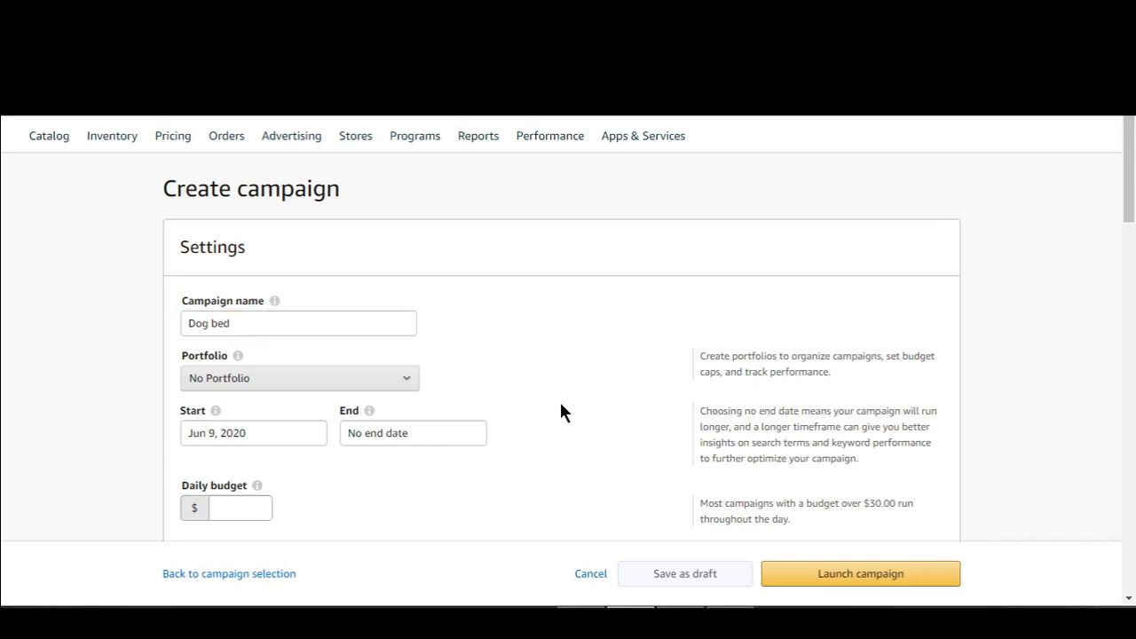
- Set the campaign's daily budget to $50
{"action": "scroll", "coordinate": [560, 411], "scroll_direction": "down", "scroll_amount": 1}
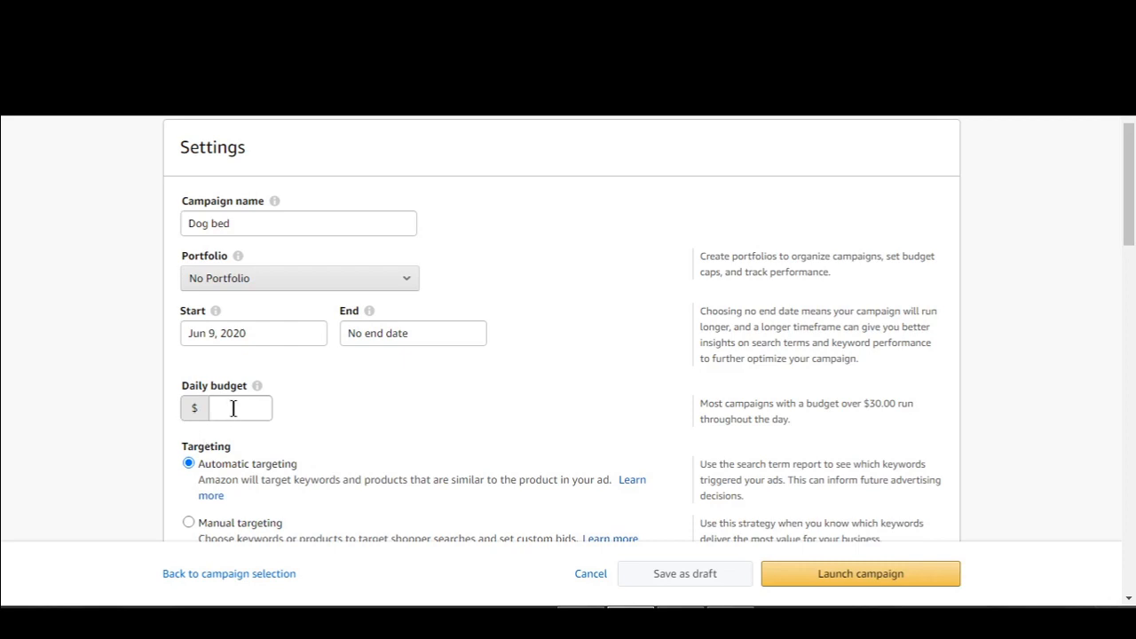
{"action": "left_click", "coordinate": [228, 406]}
{"action": "type", "text": "50"}
{"action": "left_click", "coordinate": [433, 353]}
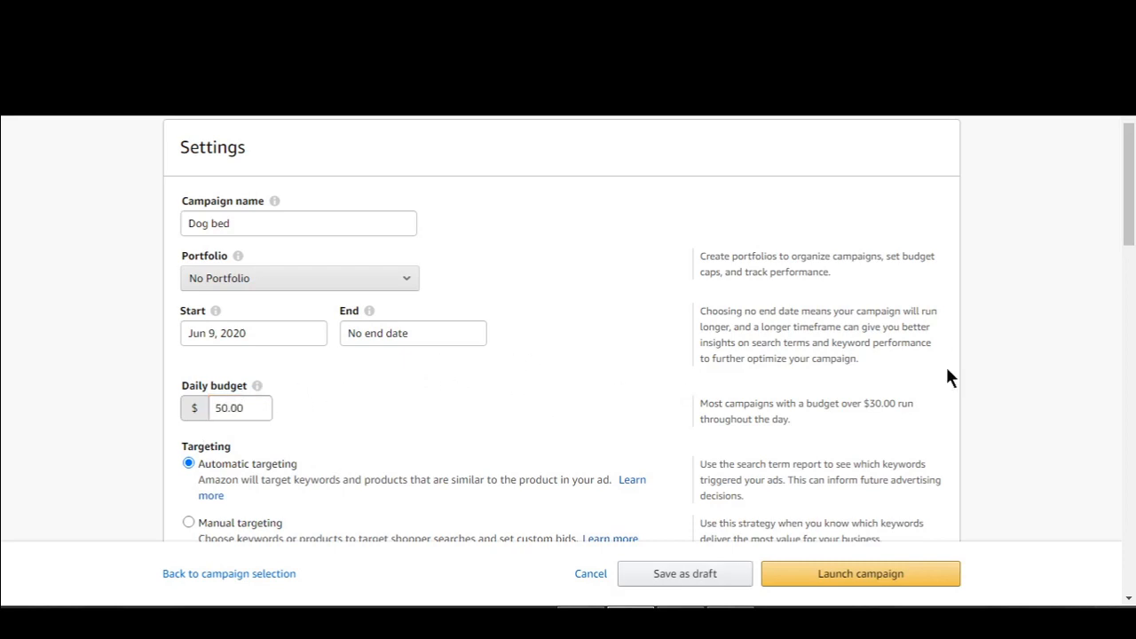
- Choose "Dynamic bids - up and down" as the campaign bidding strategy
{"action": "scroll", "coordinate": [994, 337], "scroll_direction": "down", "scroll_amount": 3}
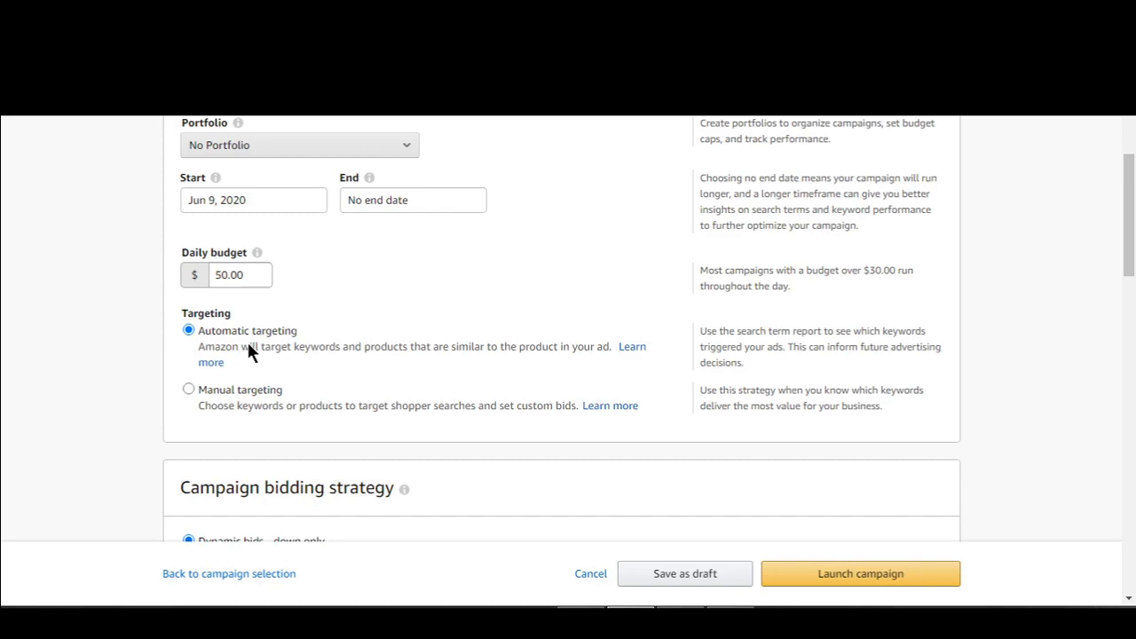
{"action": "scroll", "coordinate": [735, 271], "scroll_direction": "down", "scroll_amount": 3}
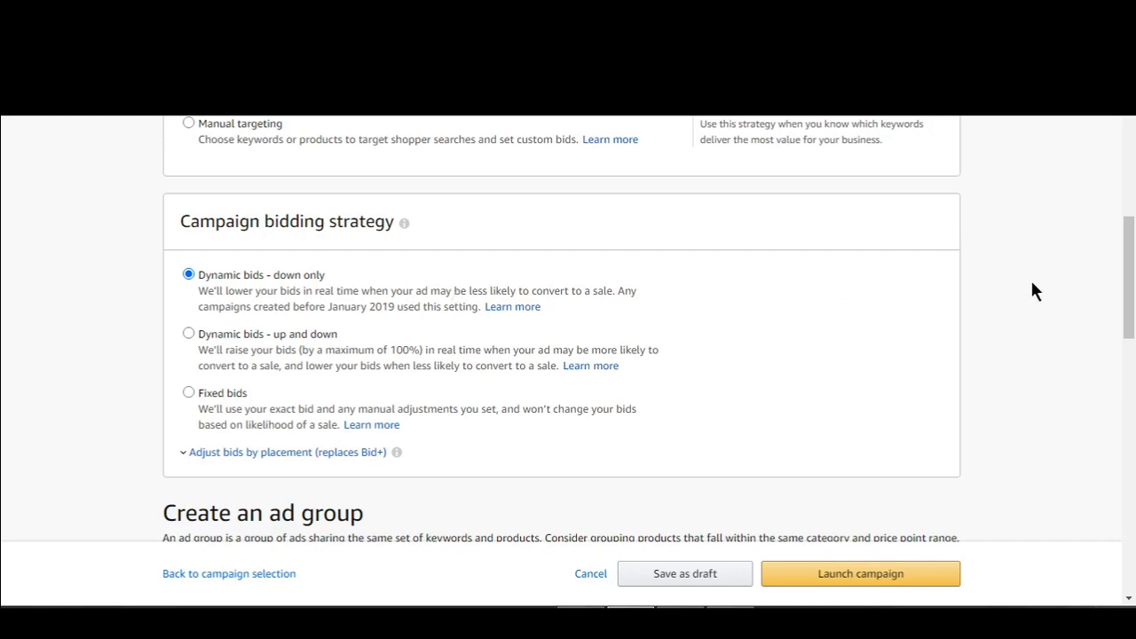
{"action": "scroll", "coordinate": [1034, 291], "scroll_direction": "down", "scroll_amount": 10}
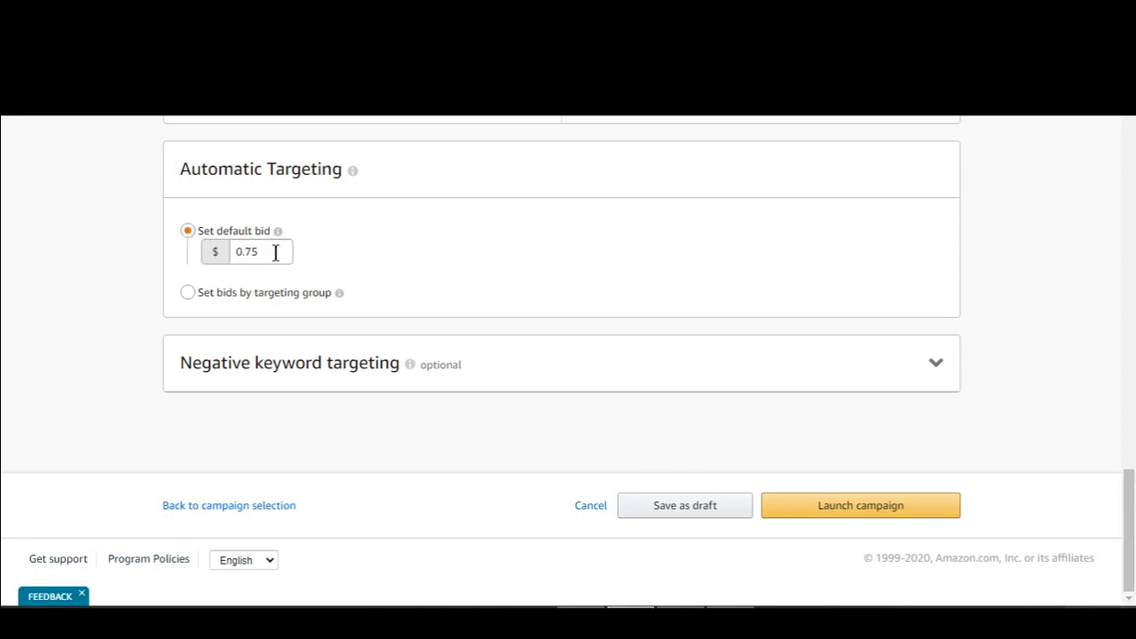
{"action": "scroll", "coordinate": [275, 253], "scroll_direction": "up", "scroll_amount": 10}
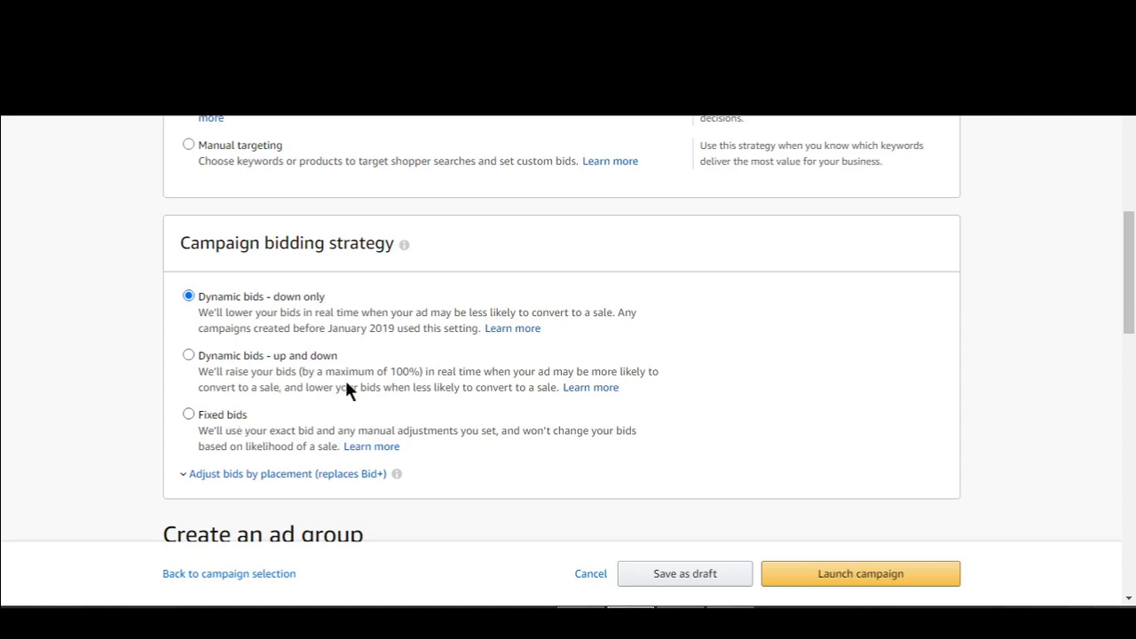
{"action": "left_click", "coordinate": [187, 356]}
- Replace the default ad group name with "DB"
{"action": "scroll", "coordinate": [1071, 303], "scroll_direction": "down", "scroll_amount": 2}
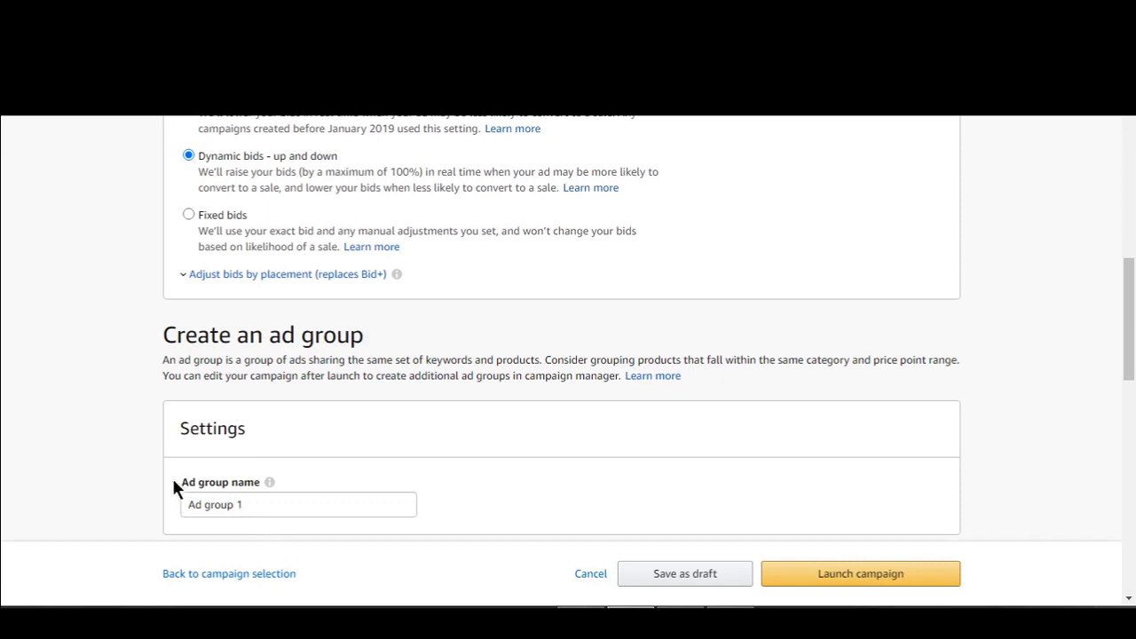
{"action": "triple_click", "coordinate": [264, 506]}
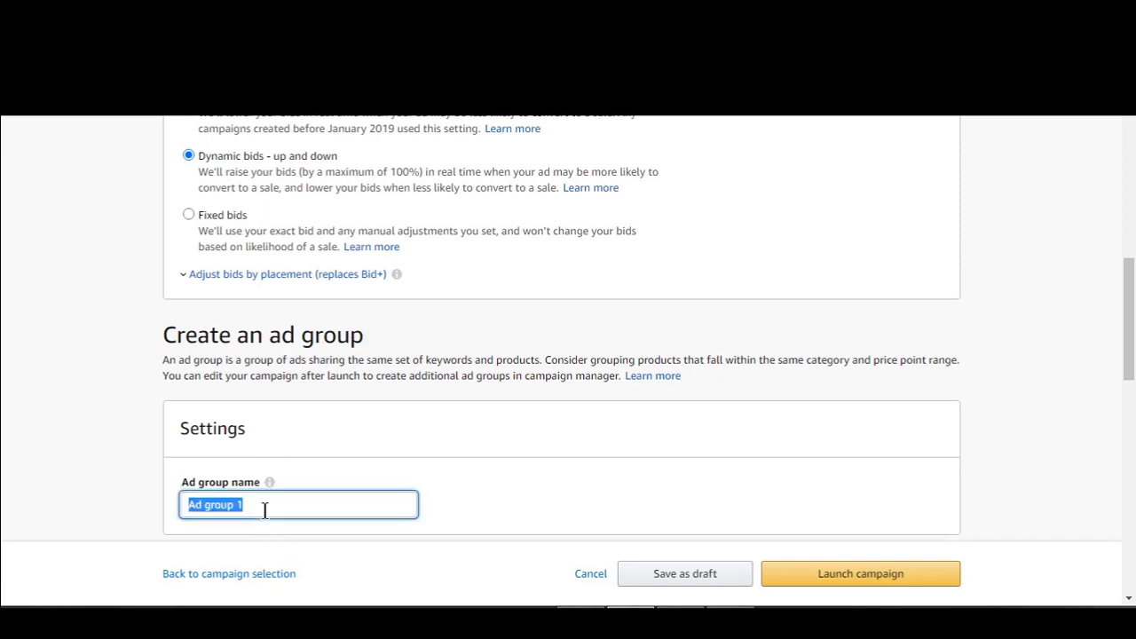
{"action": "key", "text": "BackSpace"}
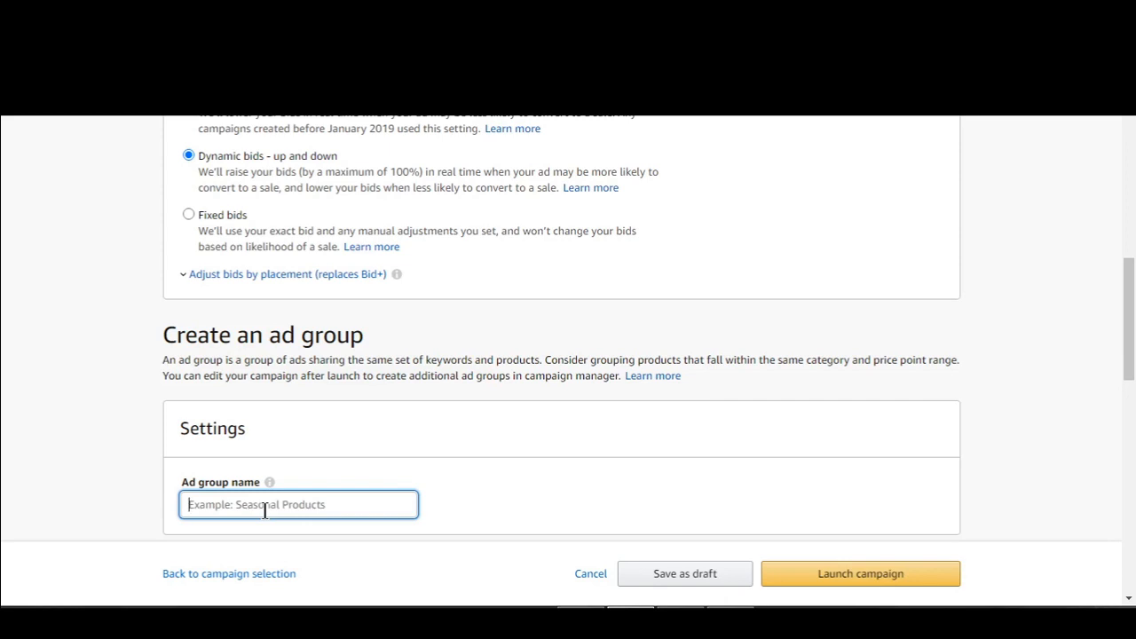
{"action": "type", "text": "DB"}
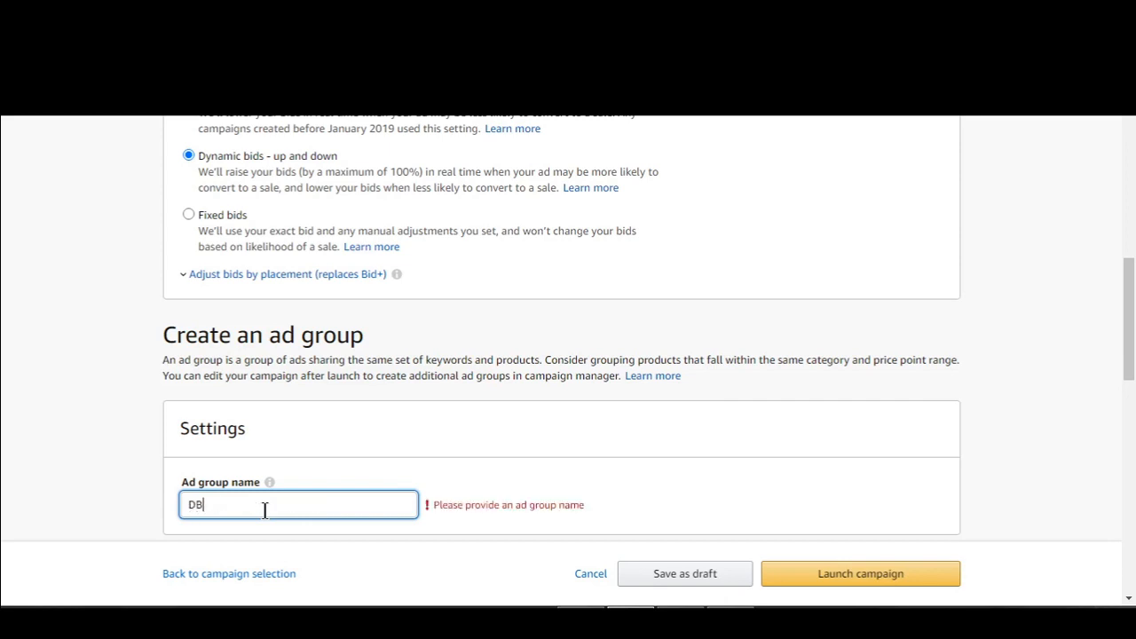
{"action": "left_click", "coordinate": [656, 481]}
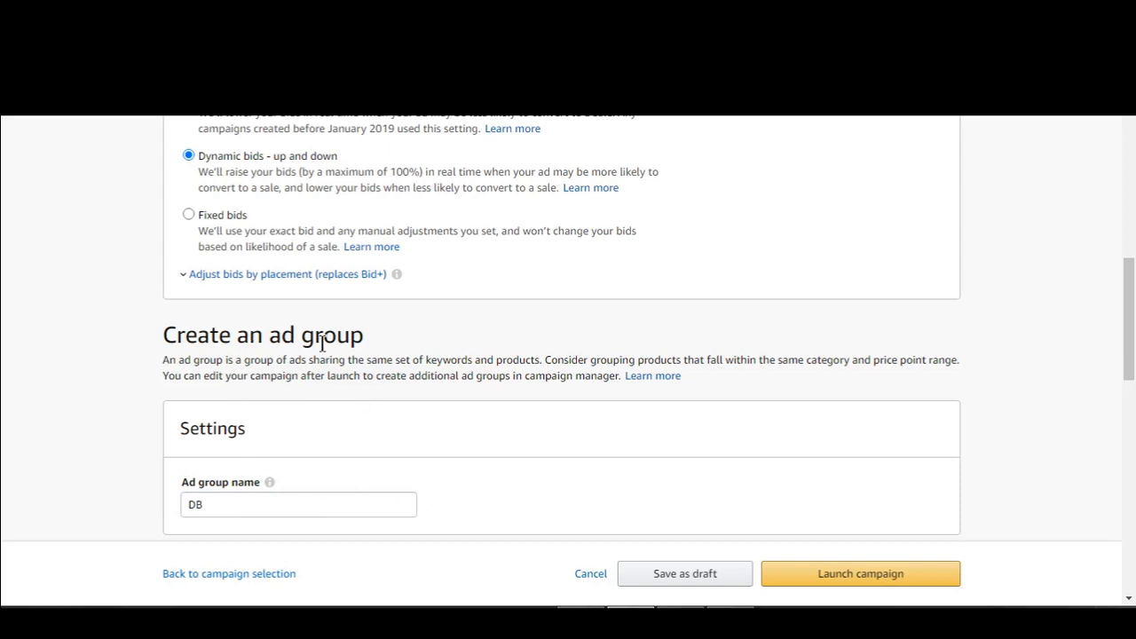
- Set the default bid for automatic targeting to $0.95
{"action": "scroll", "coordinate": [1097, 402], "scroll_direction": "down", "scroll_amount": 2}
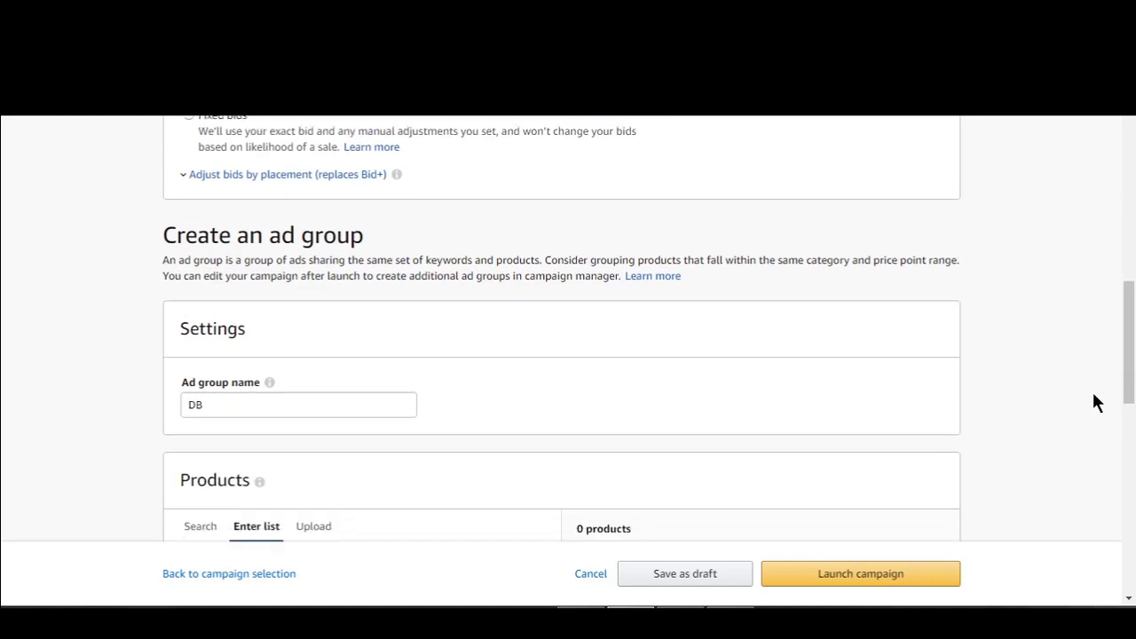
{"action": "scroll", "coordinate": [1097, 402], "scroll_direction": "down", "scroll_amount": 1}
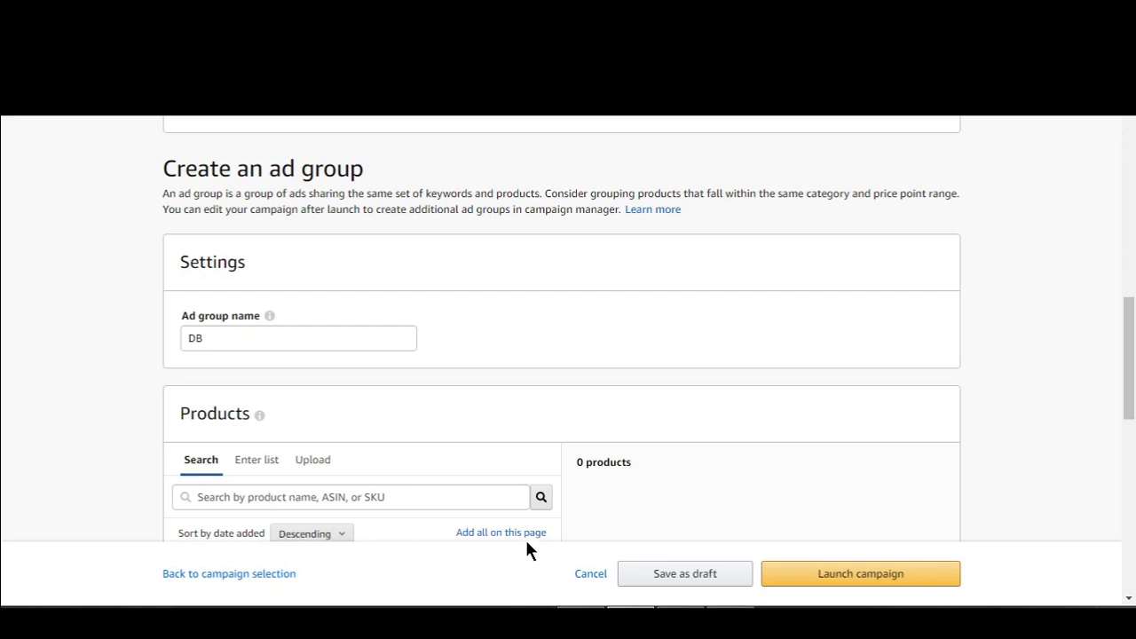
{"action": "scroll", "coordinate": [536, 530], "scroll_direction": "down", "scroll_amount": 10}
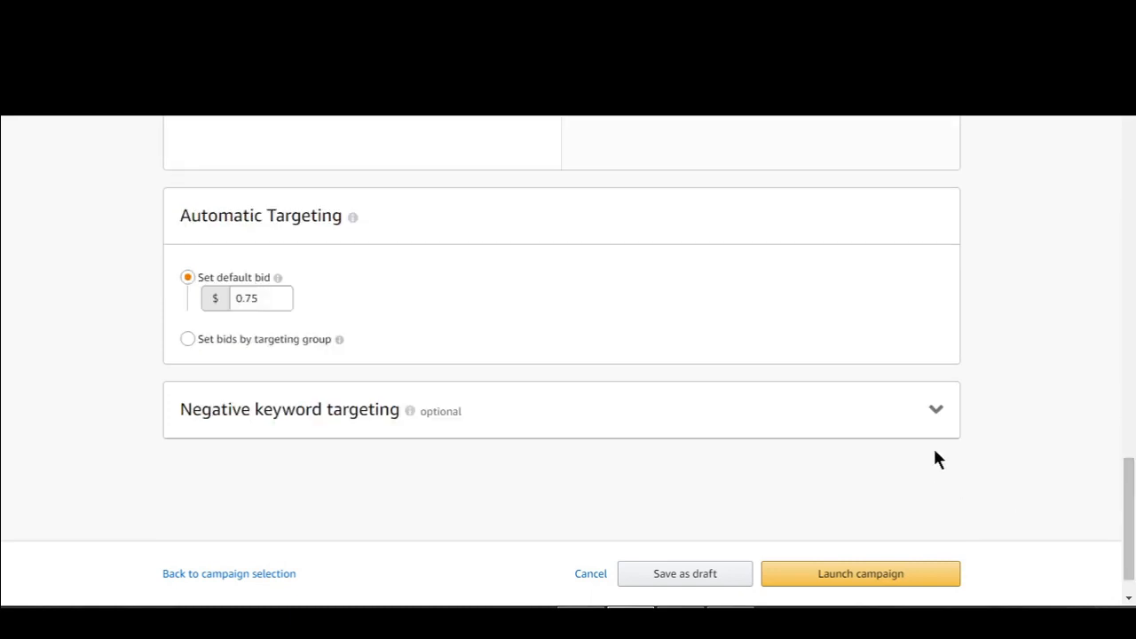
{"action": "left_click_drag", "start_coordinate": [935, 451], "coordinate": [381, 345]}
{"action": "left_click", "coordinate": [440, 255]}
{"action": "left_click", "coordinate": [276, 299]}
{"action": "key", "text": "BackSpace"}
{"action": "key", "text": "BackSpace"}
{"action": "type", "text": "95"}
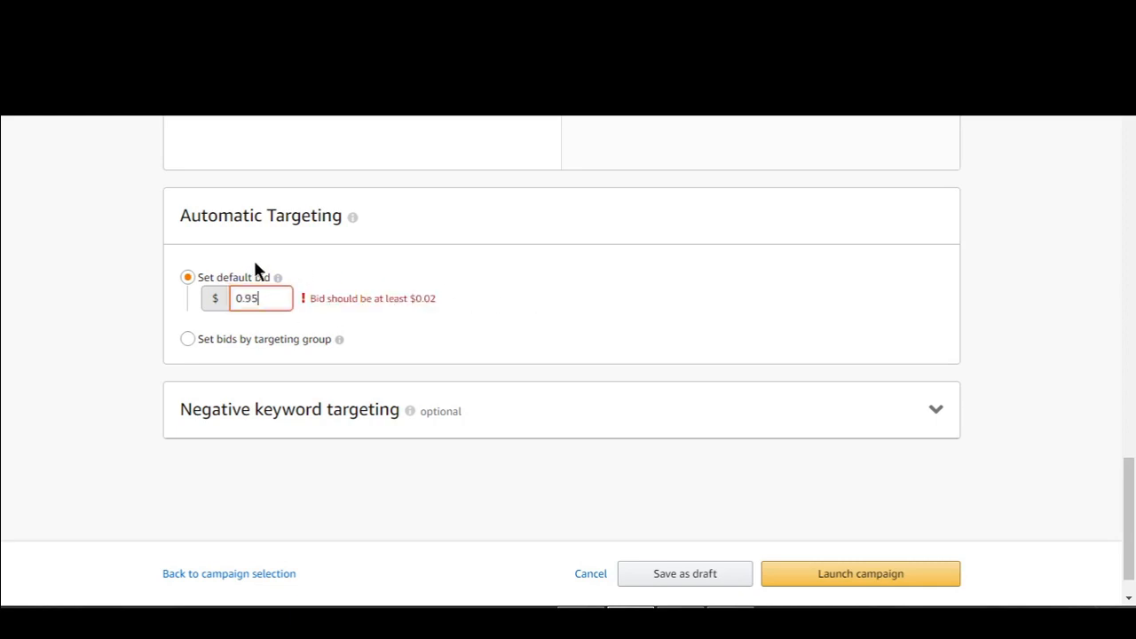
{"action": "left_click", "coordinate": [540, 297]}
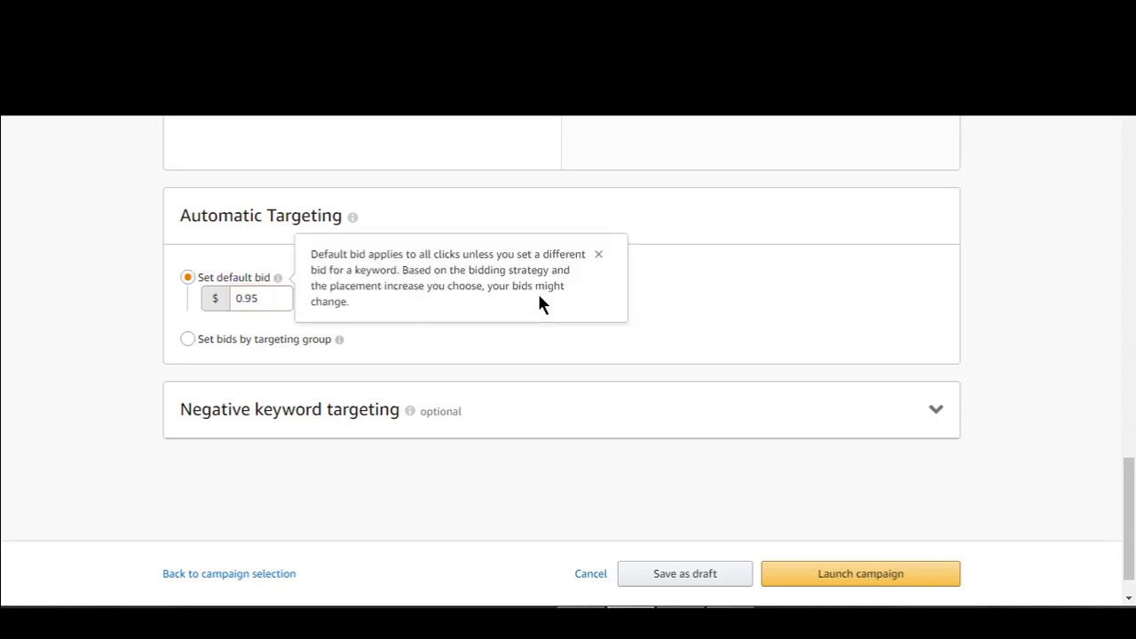
{"action": "left_click", "coordinate": [665, 284]}
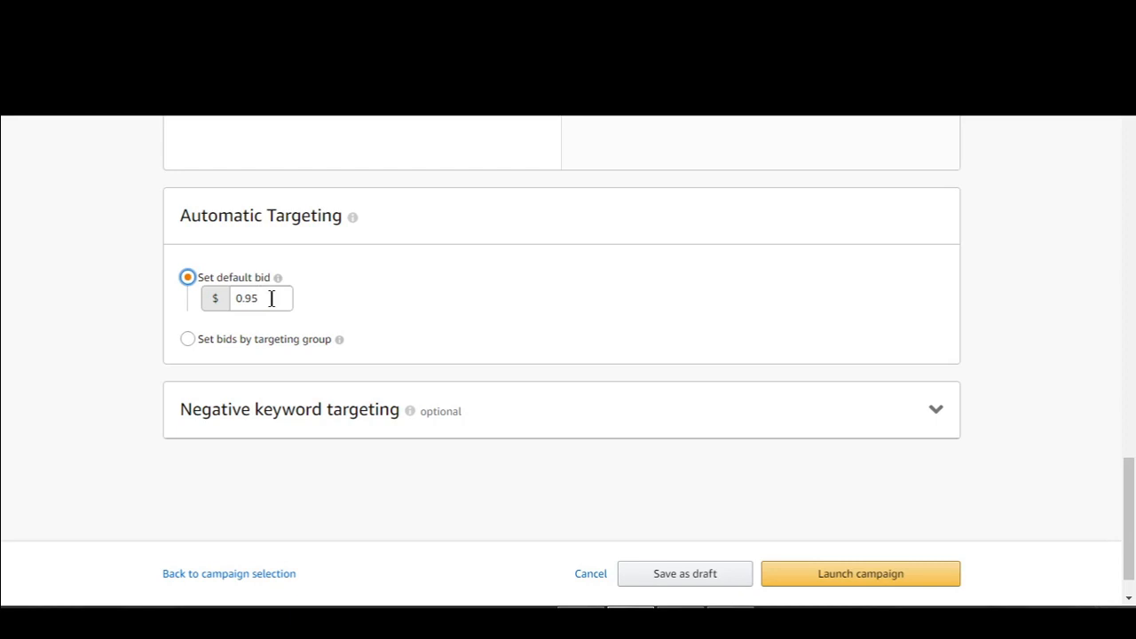
{"action": "left_click", "coordinate": [367, 306]}
{"action": "left_click", "coordinate": [330, 278]}
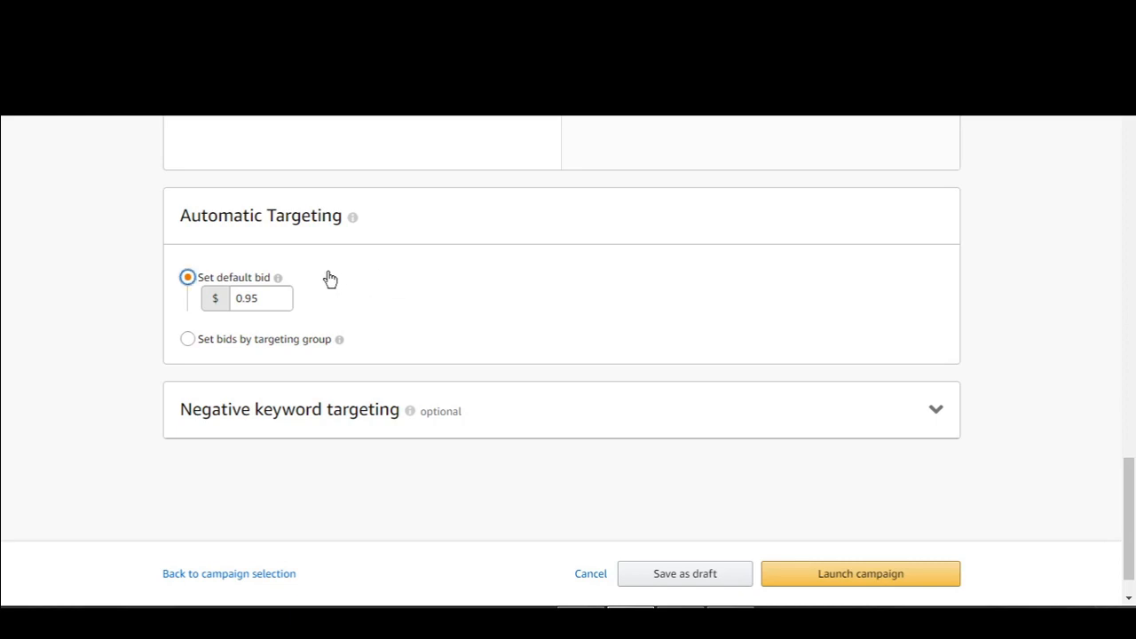